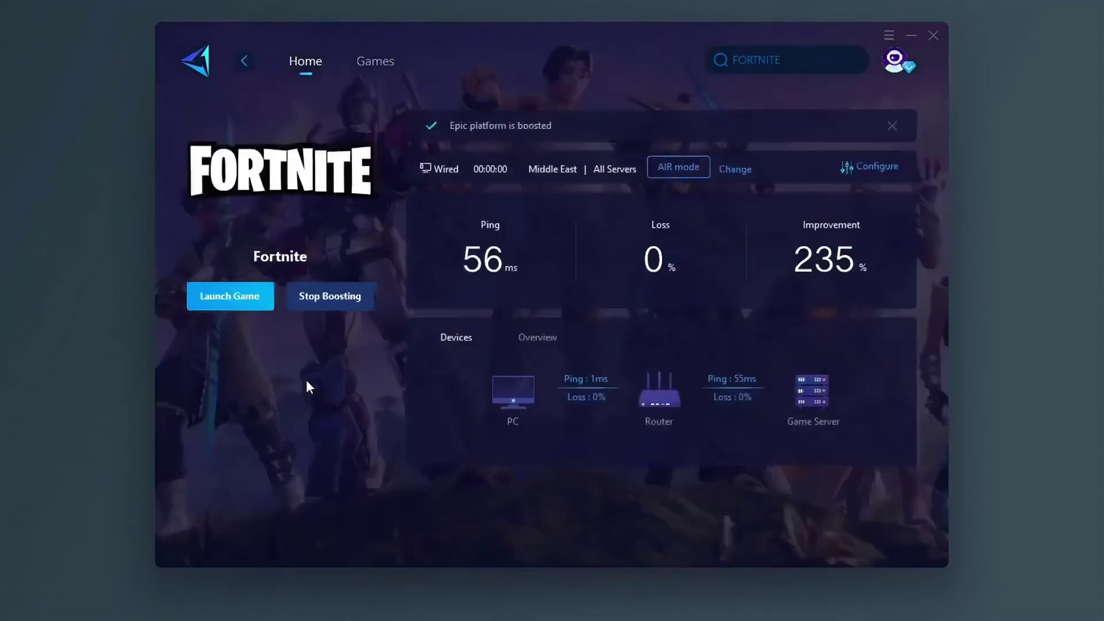
{"action": "scroll", "coordinate": [460, 206], "scroll_direction": "down", "scroll_amount": 2}
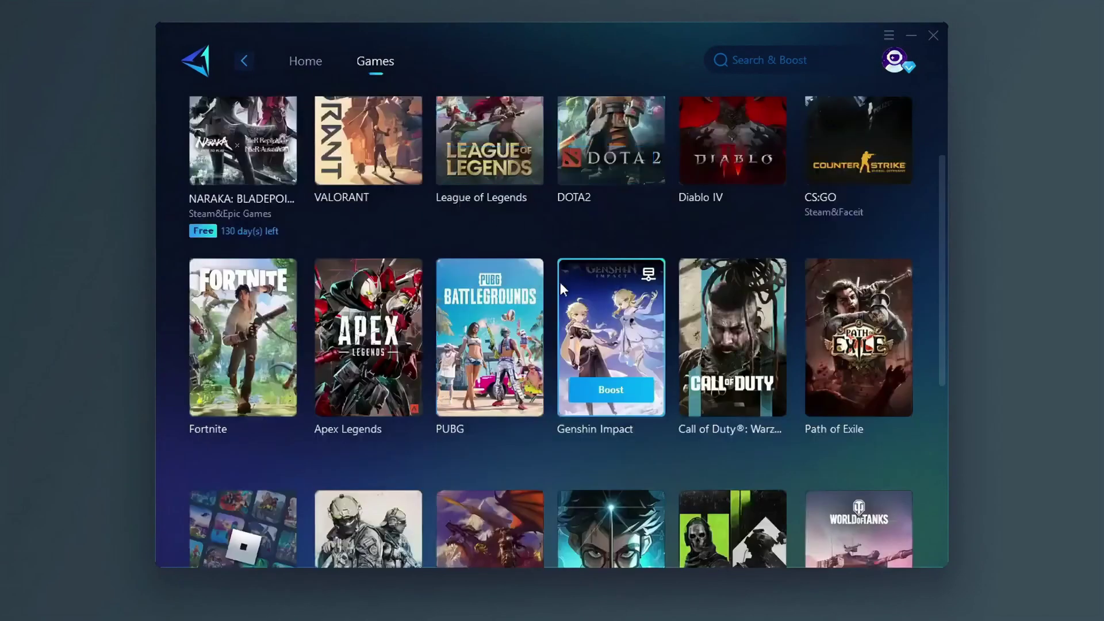
{"action": "scroll", "coordinate": [500, 270], "scroll_direction": "down", "scroll_amount": 4}
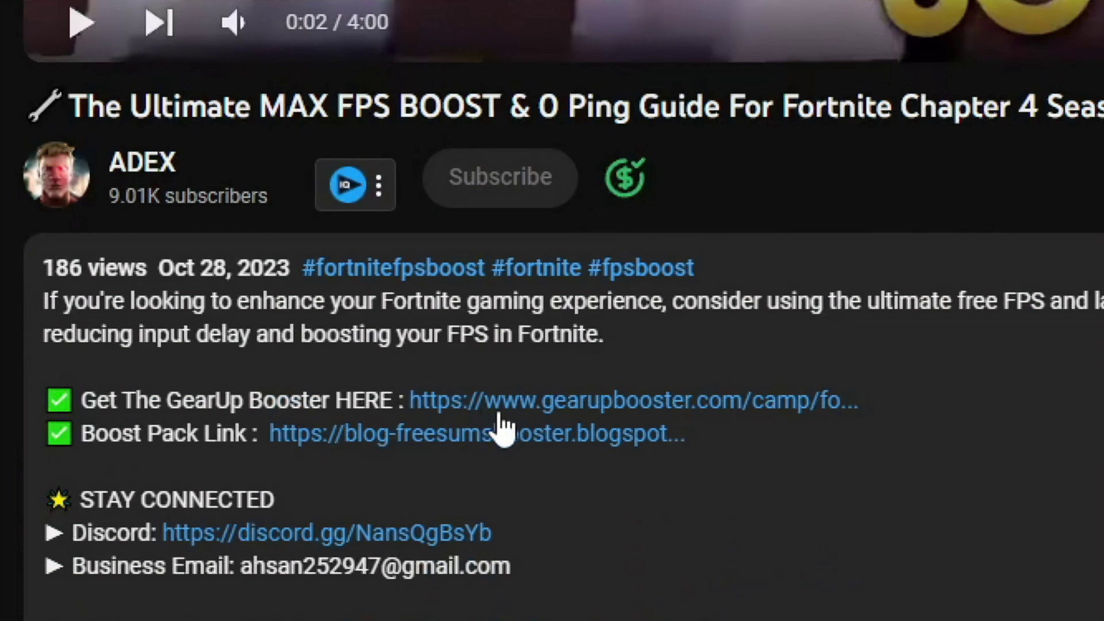
Step: Bring up the GearUp Booster download website from the guide's description link
{"action": "left_click", "coordinate": [595, 400]}
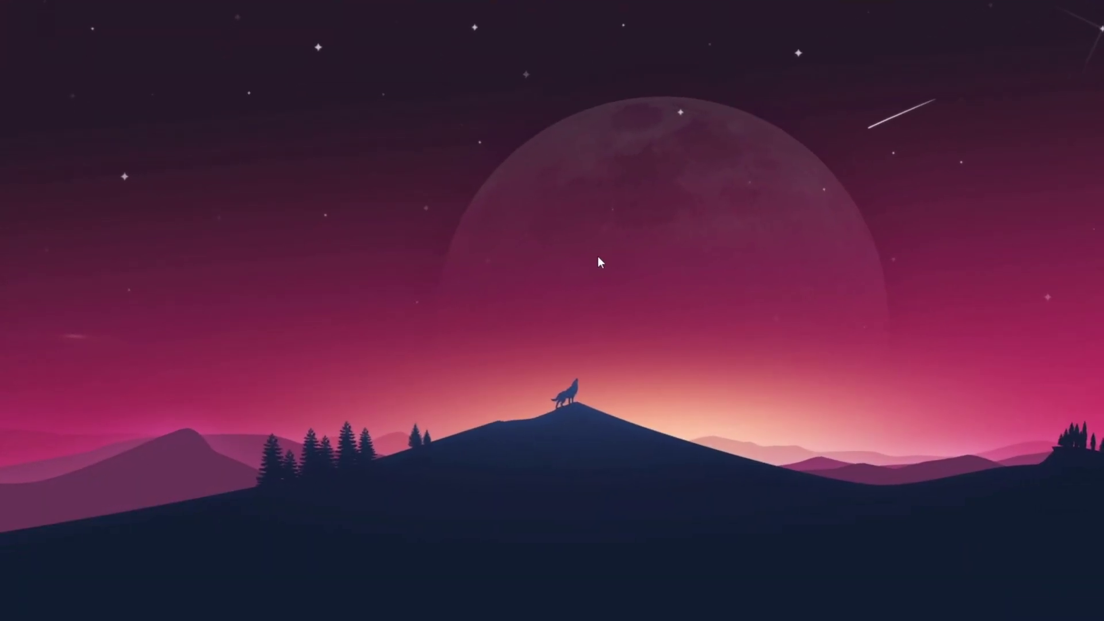
Step: Launch GeForce Experience from Start and show the Drivers page with Game Ready driver 572.16
{"action": "key", "text": "super"}
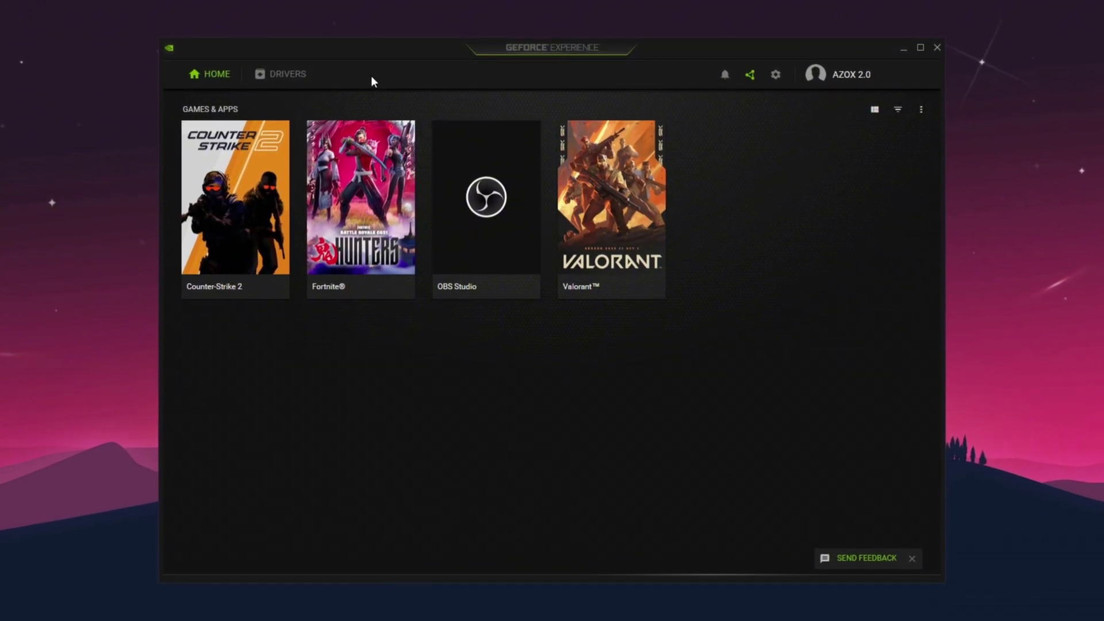
{"action": "left_click", "coordinate": [288, 75]}
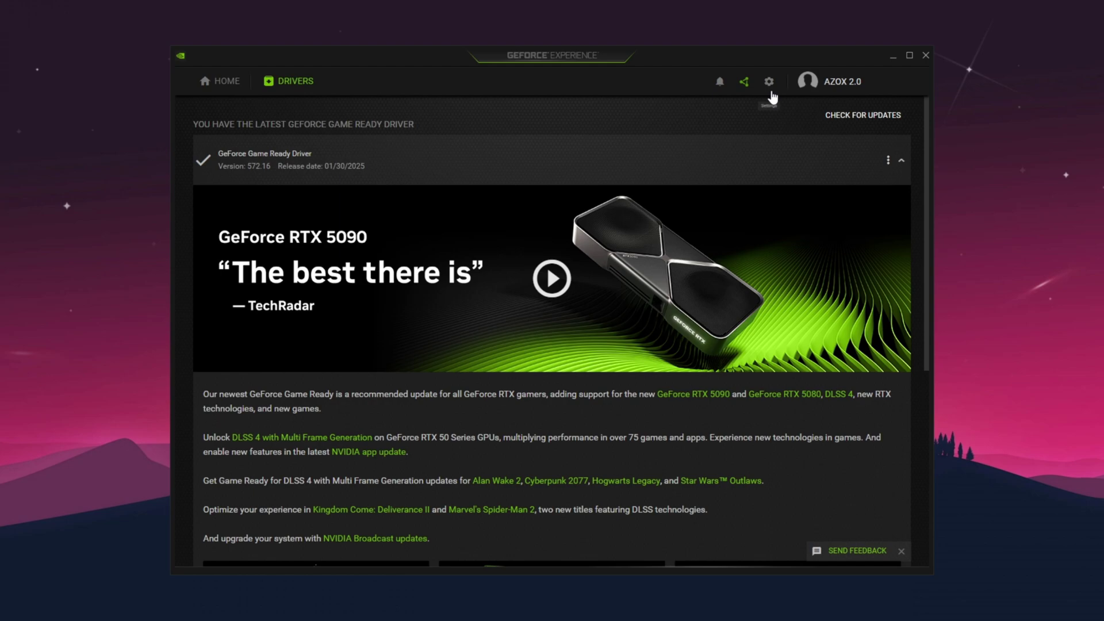
Step: Show GeForce Experience's General settings with rig details, overlay, image scaling and notifications
{"action": "left_click", "coordinate": [773, 78]}
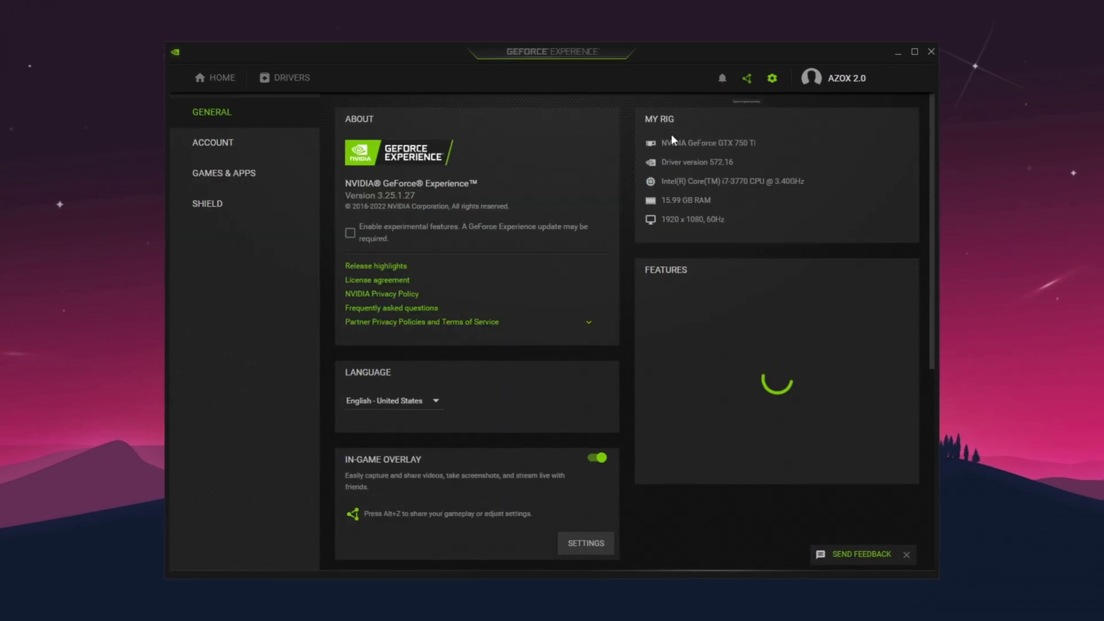
{"action": "scroll", "coordinate": [543, 253], "scroll_direction": "down", "scroll_amount": 2}
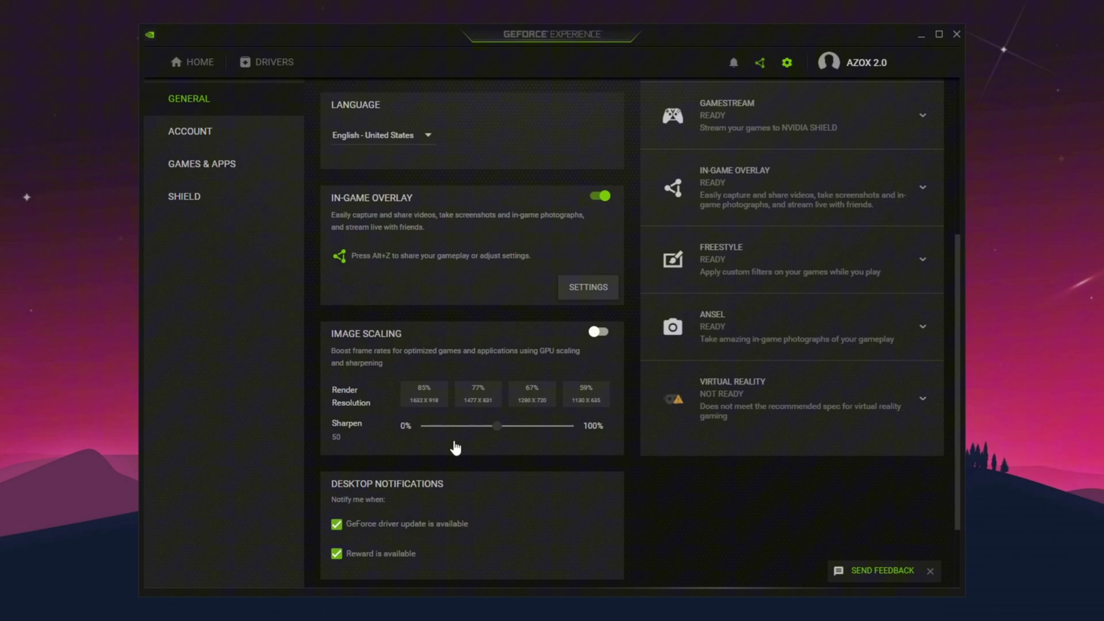
{"action": "scroll", "coordinate": [450, 453], "scroll_direction": "down", "scroll_amount": 3}
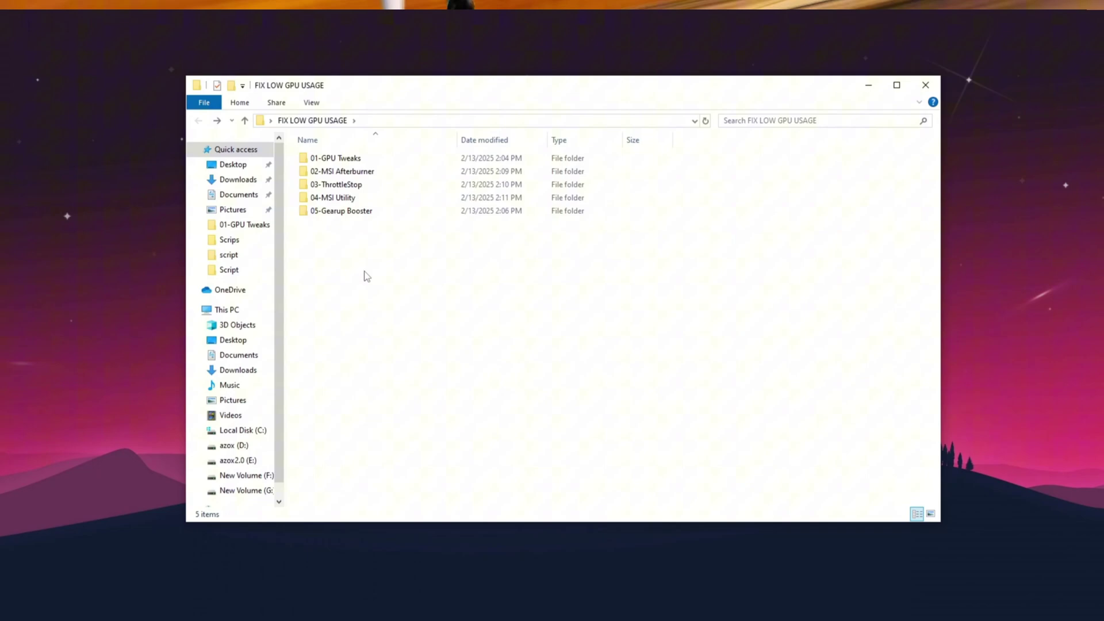
Step: Open 02-MSI Afterburner and select the MSIAfterburnerInstaller465 installer to run it
{"action": "double_click", "coordinate": [354, 158]}
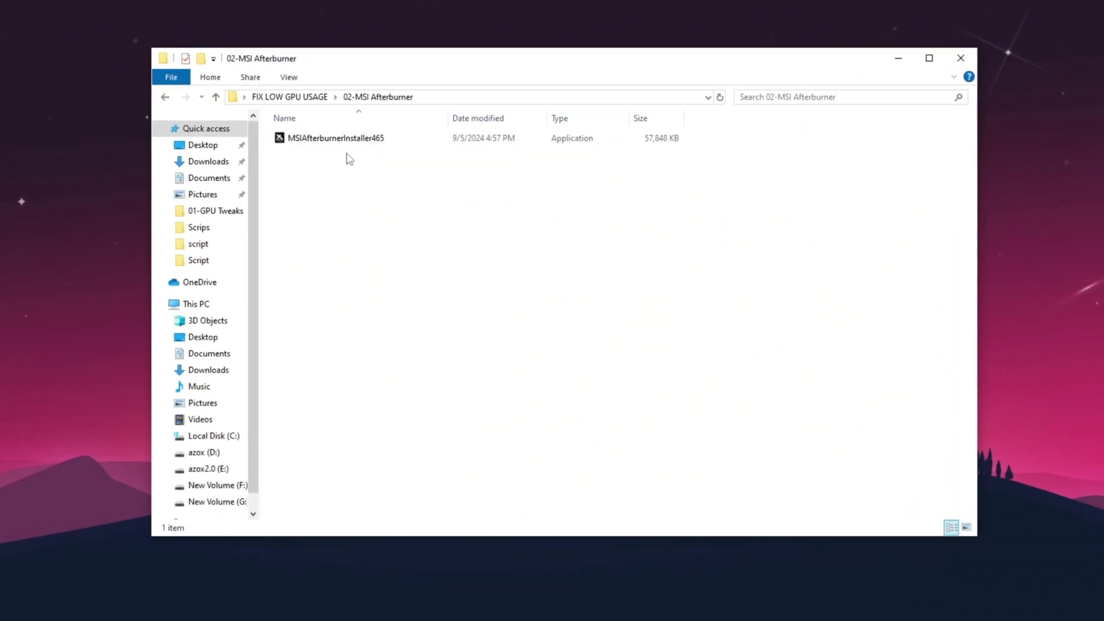
{"action": "left_click", "coordinate": [399, 132]}
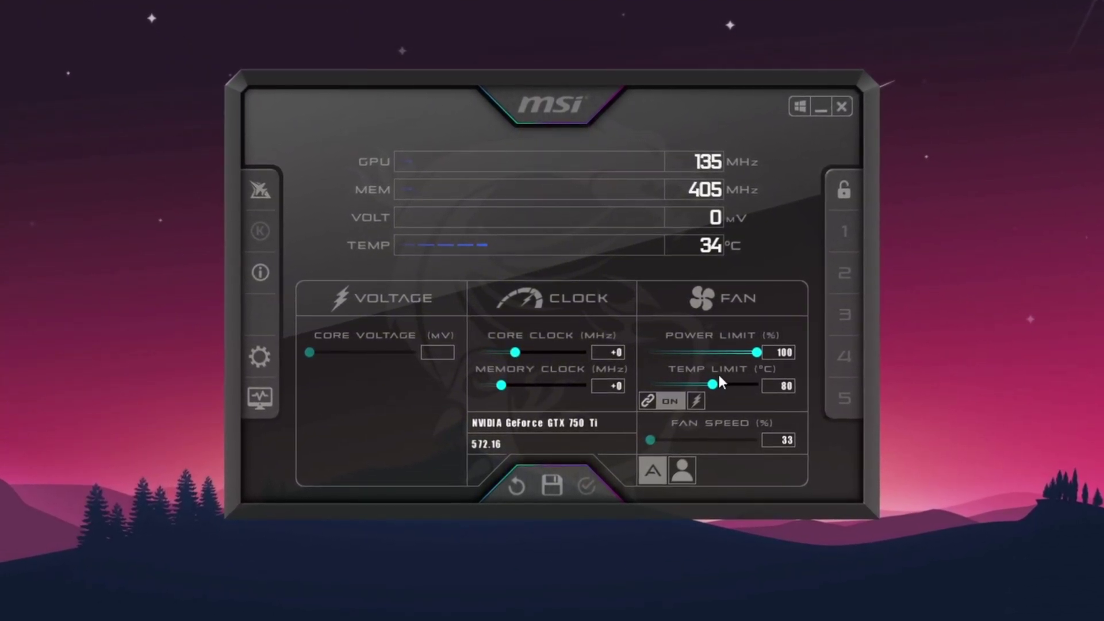
Step: Raise the GPU temperature limit to 95 °C and nudge the core clock offset
{"action": "left_click_drag", "start_coordinate": [713, 384], "coordinate": [809, 388]}
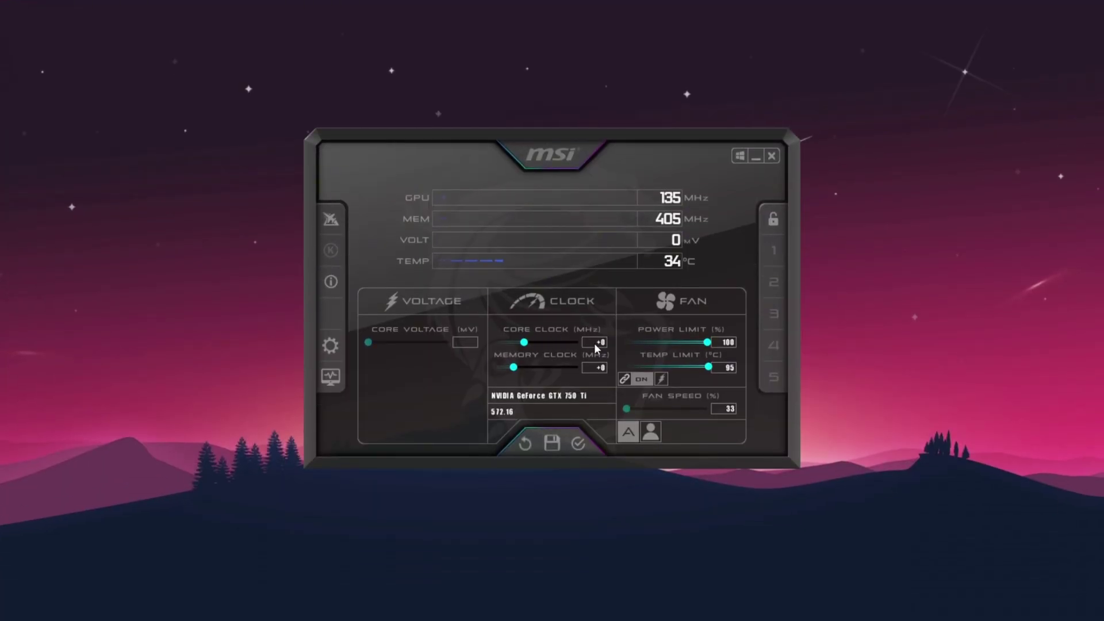
{"action": "key", "text": "Up"}
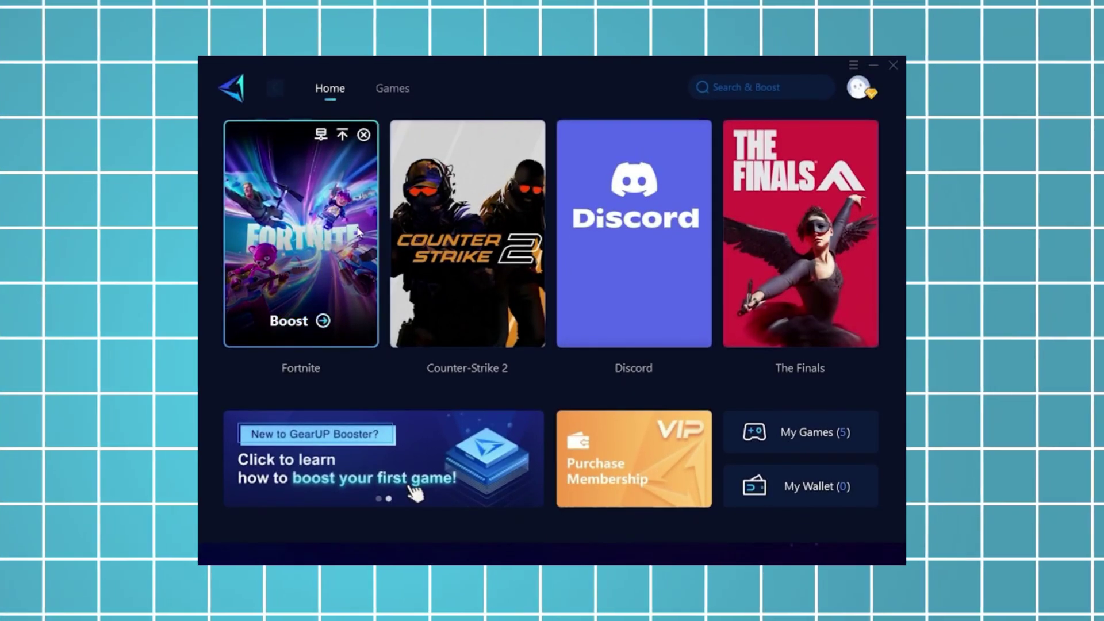
Step: Boost Fortnite from the GearUp Booster Home page
{"action": "left_click", "coordinate": [289, 321]}
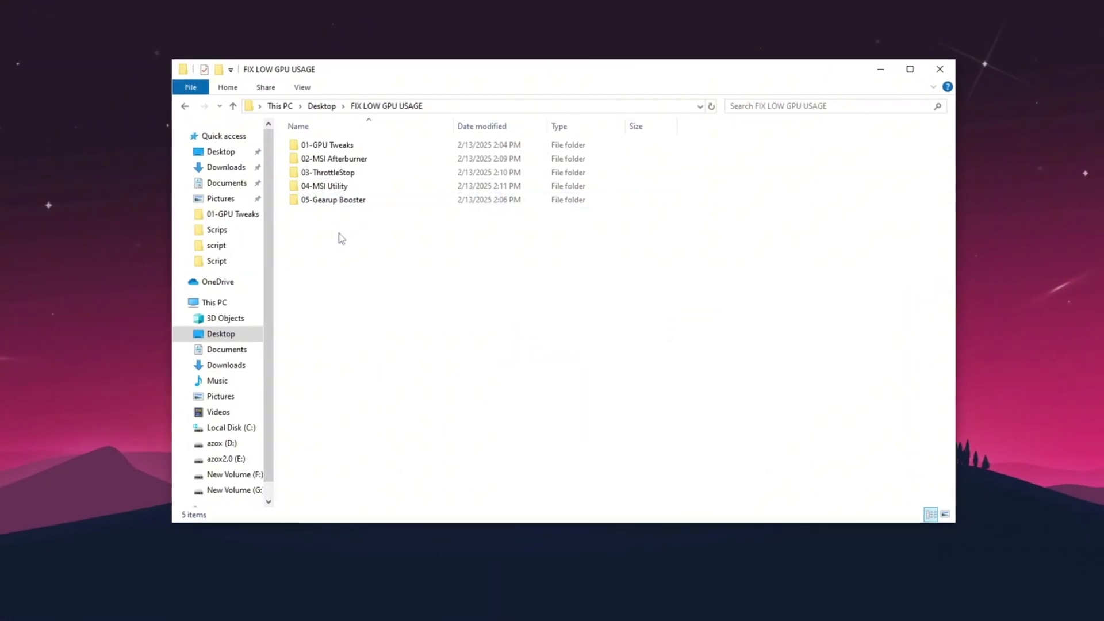
Step: Launch ThrottleStop from 03-ThrottleStop and save the Game profile with High Performance enabled
{"action": "double_click", "coordinate": [345, 173]}
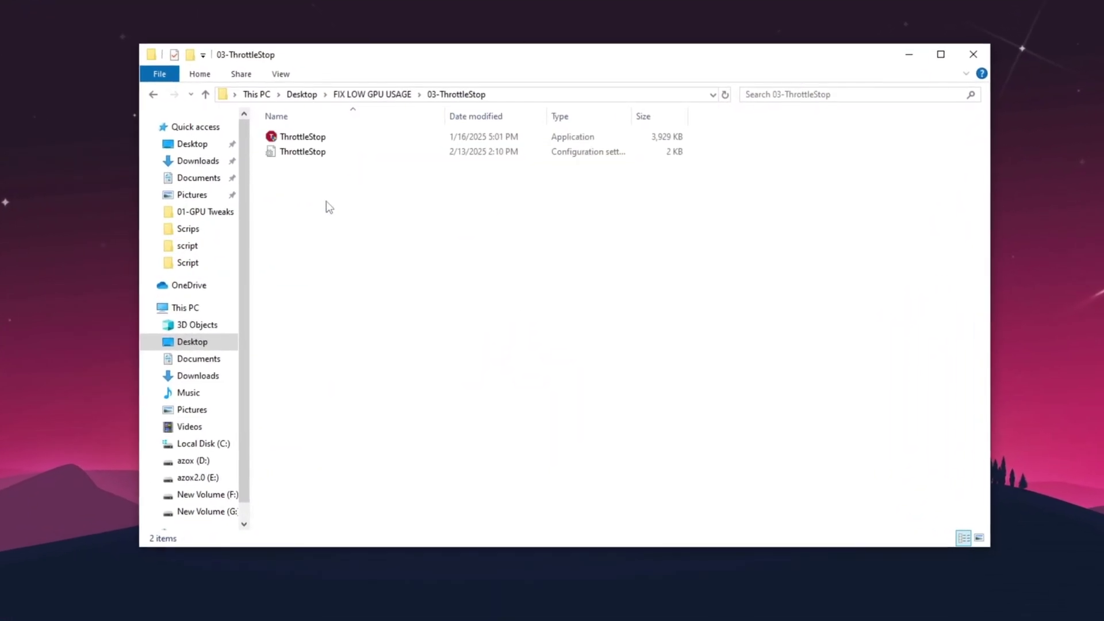
{"action": "double_click", "coordinate": [317, 135]}
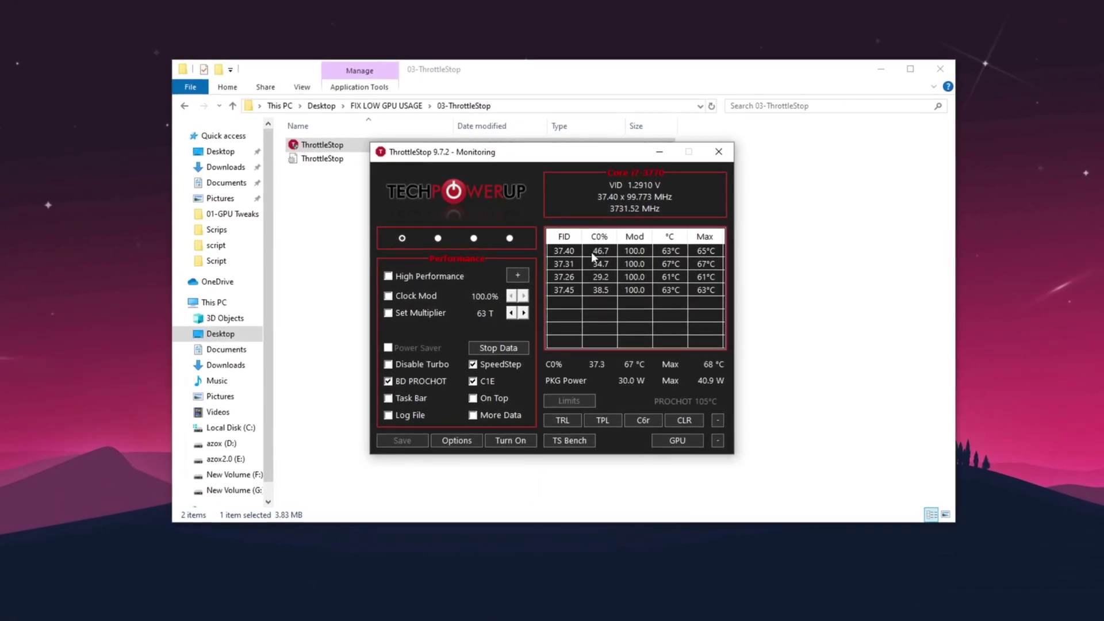
{"action": "left_click", "coordinate": [437, 238]}
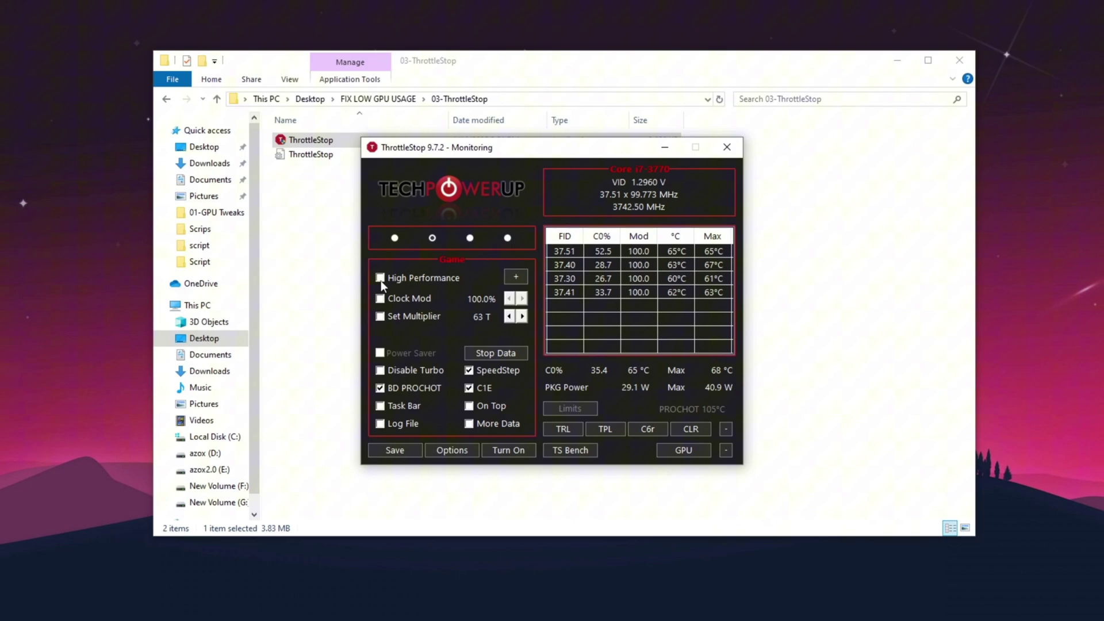
{"action": "left_click", "coordinate": [380, 279]}
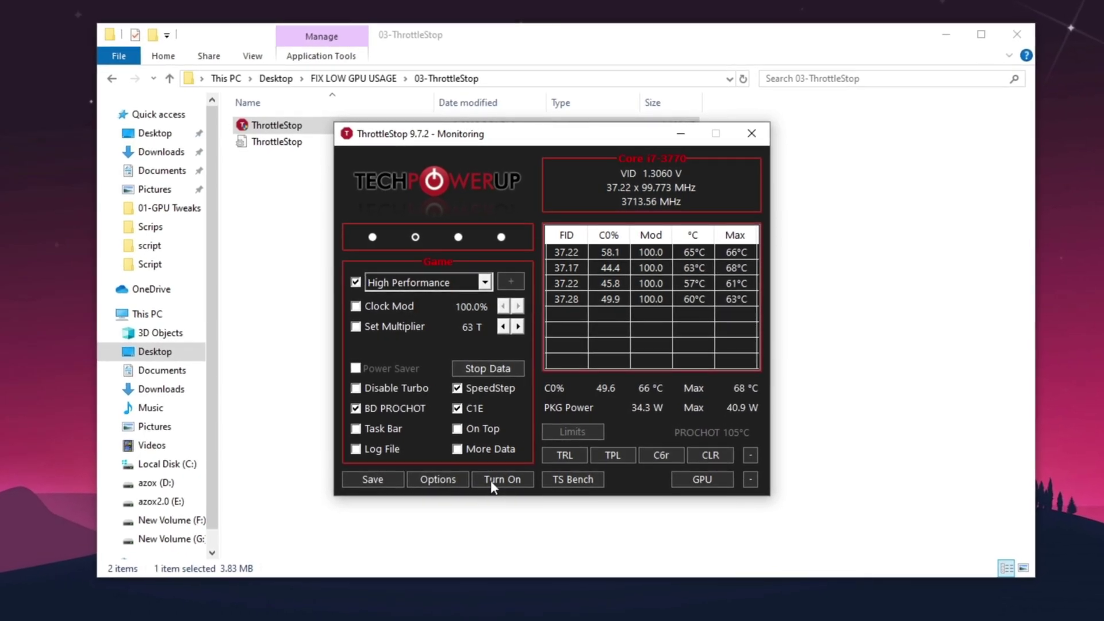
{"action": "left_click", "coordinate": [371, 481]}
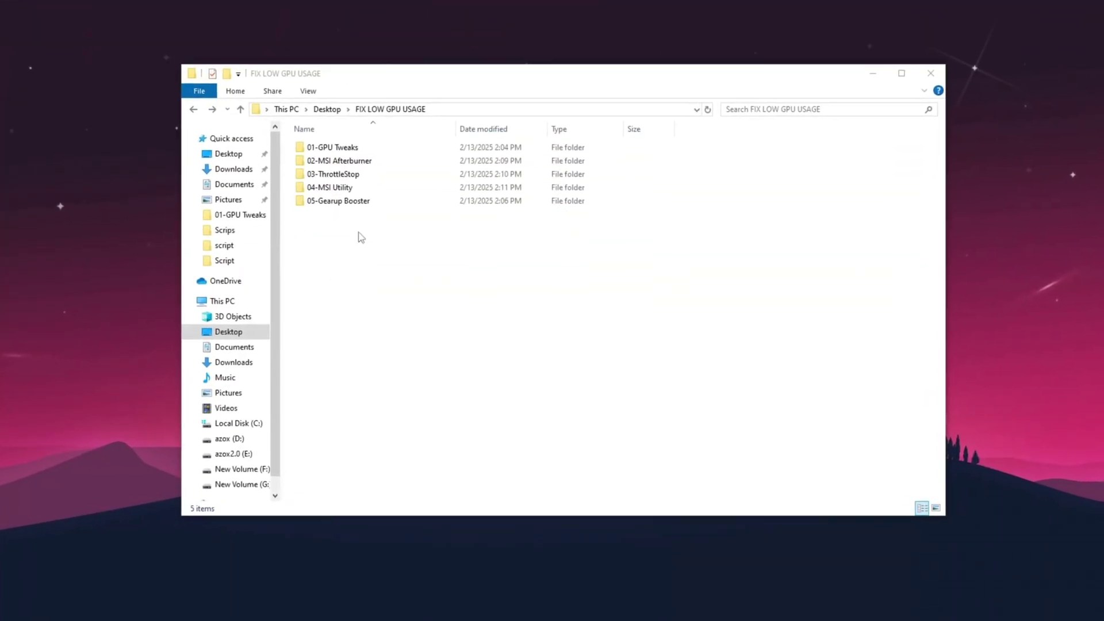
Step: Run MSI Mode Utility 3.0 from the 04-MSI Utility folder as administrator
{"action": "left_click", "coordinate": [345, 187]}
{"action": "double_click", "coordinate": [345, 186]}
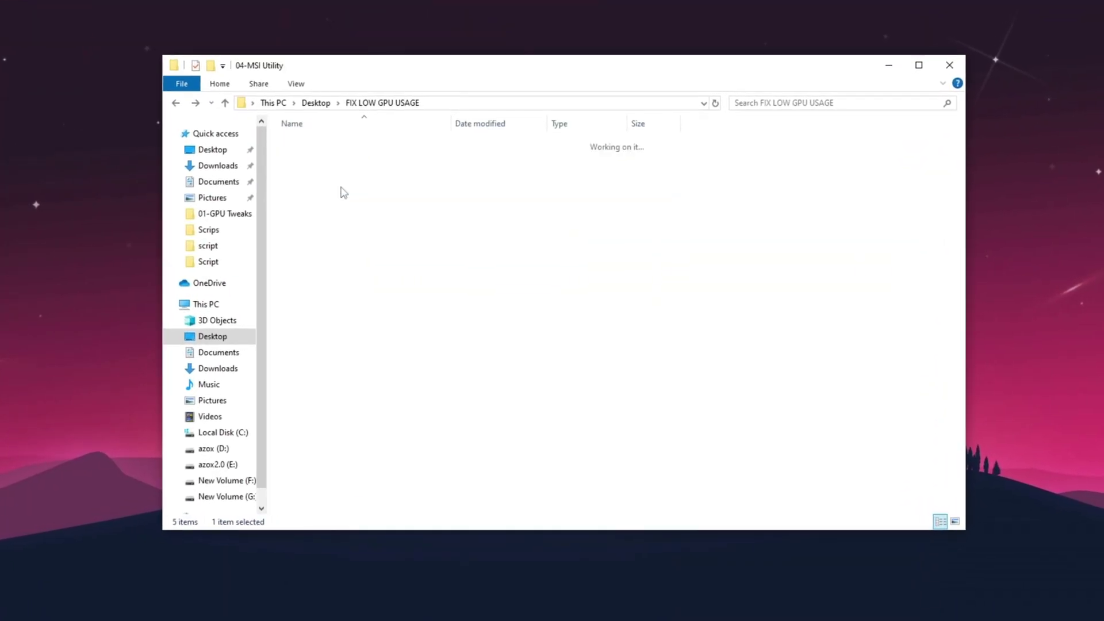
{"action": "left_click", "coordinate": [353, 148]}
{"action": "right_click", "coordinate": [353, 145]}
{"action": "left_click", "coordinate": [382, 186]}
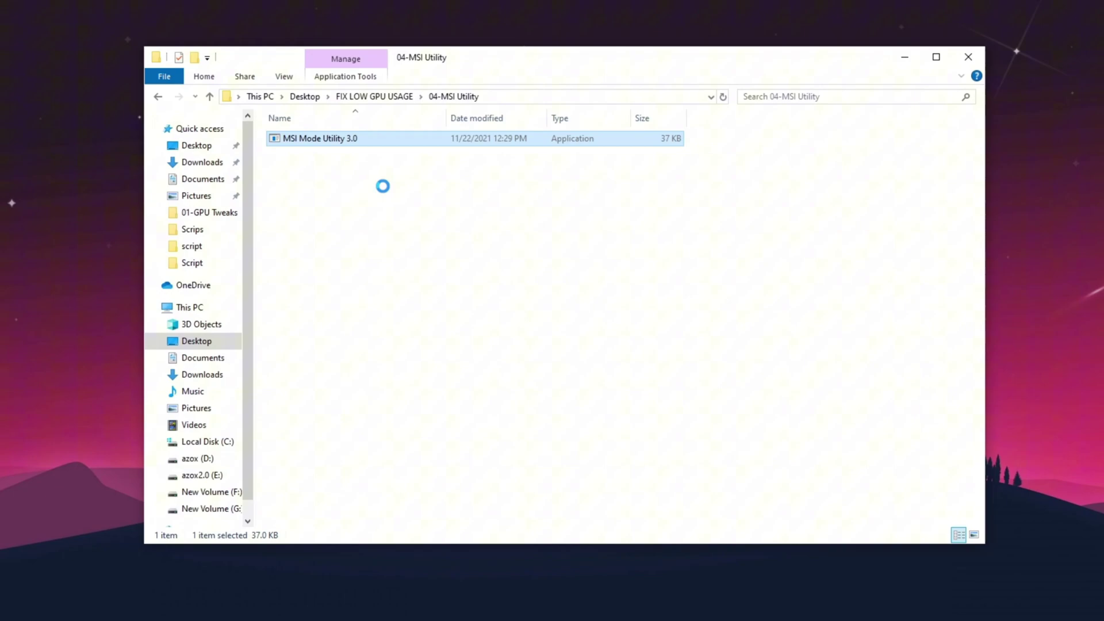
{"action": "left_click", "coordinate": [517, 413]}
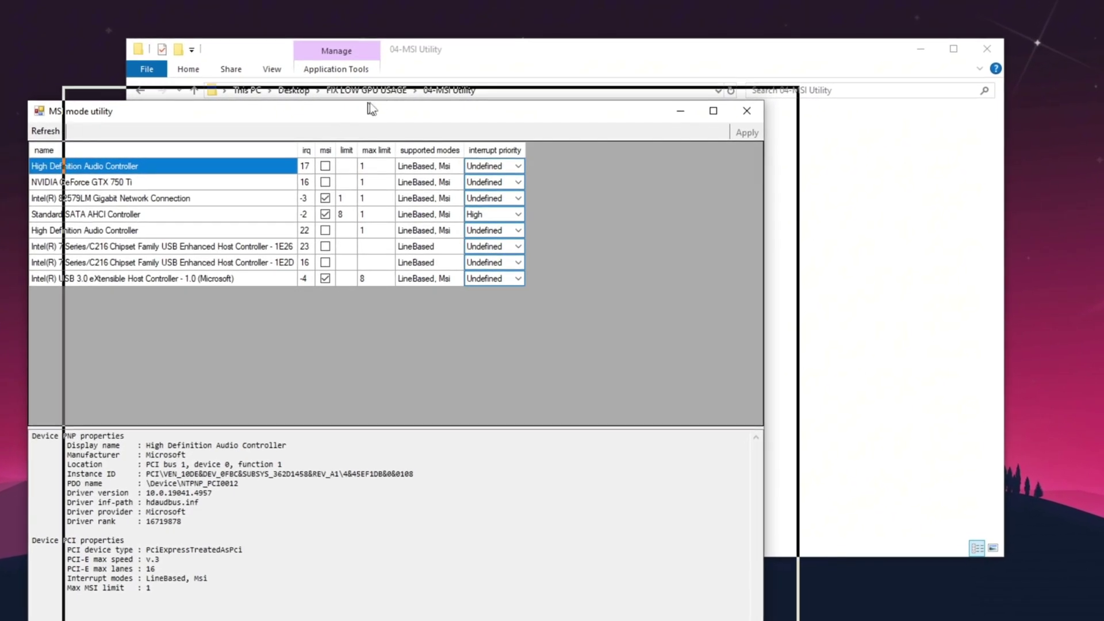
Step: Show the NVIDIA GeForce GTX 750 Ti's device details in the utility
{"action": "left_click_drag", "start_coordinate": [369, 109], "coordinate": [453, 47]}
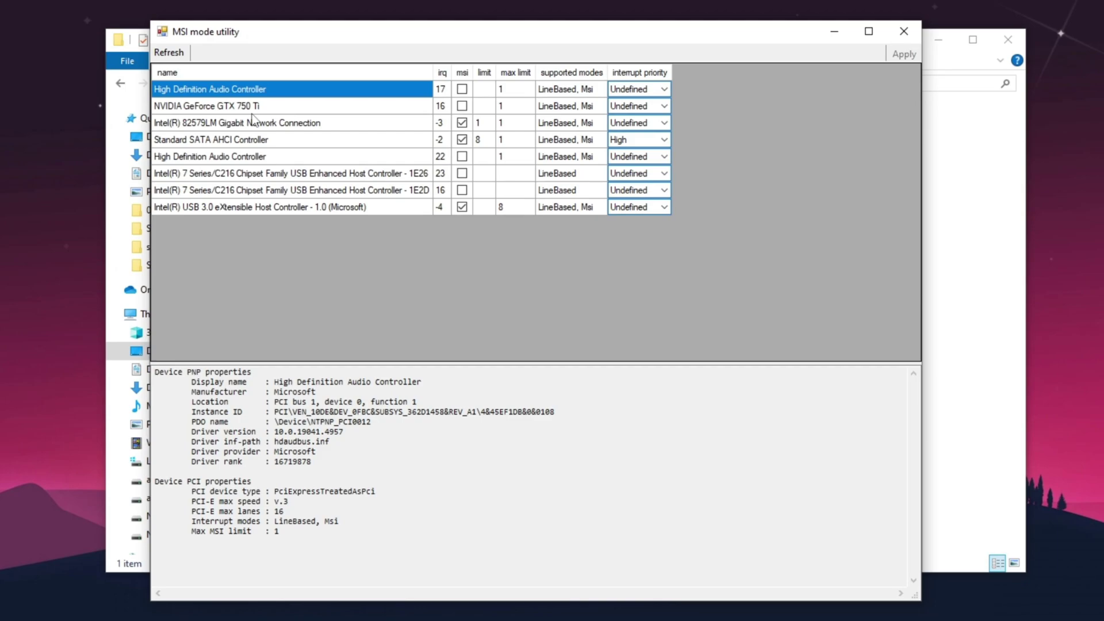
{"action": "left_click", "coordinate": [213, 106]}
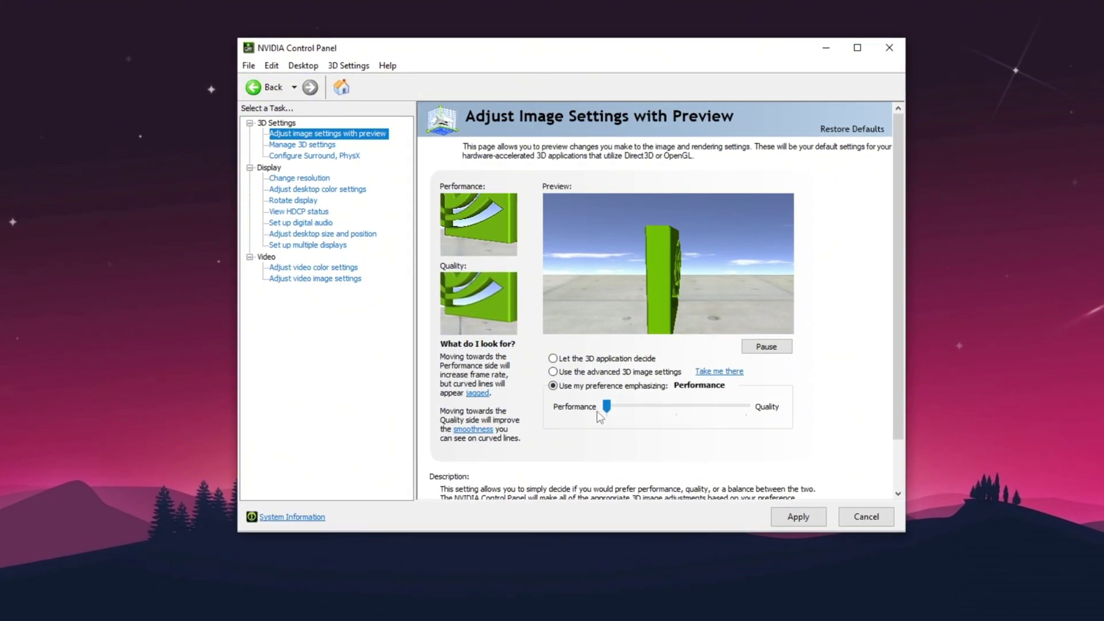
Step: Bring up the Global Settings list under Manage 3D settings
{"action": "left_click", "coordinate": [296, 147]}
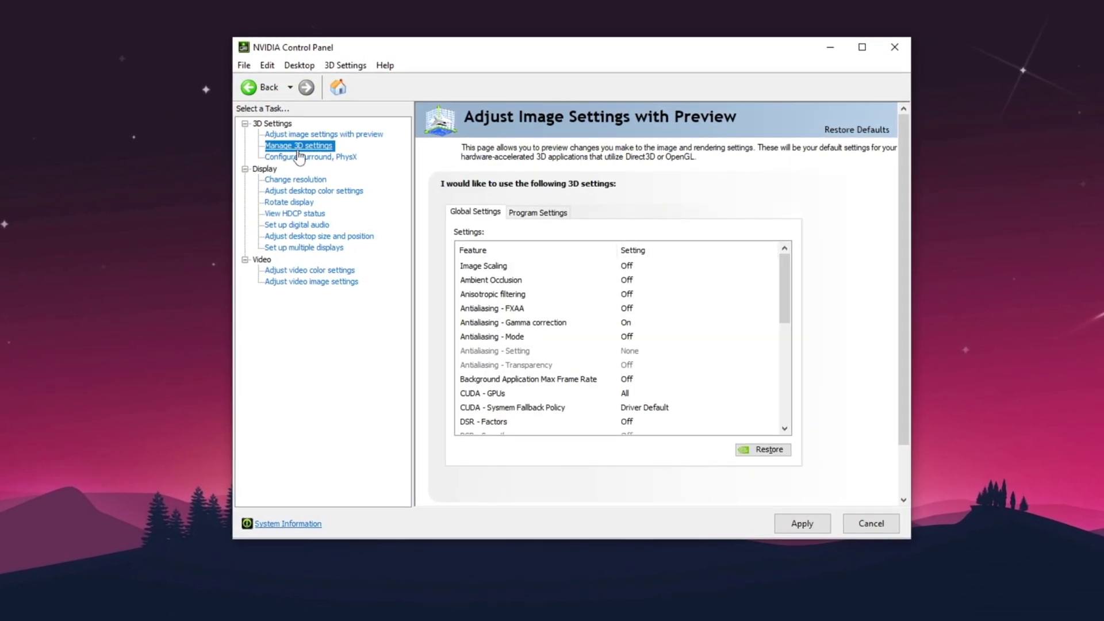
{"action": "scroll", "coordinate": [533, 319], "scroll_direction": "down", "scroll_amount": 2}
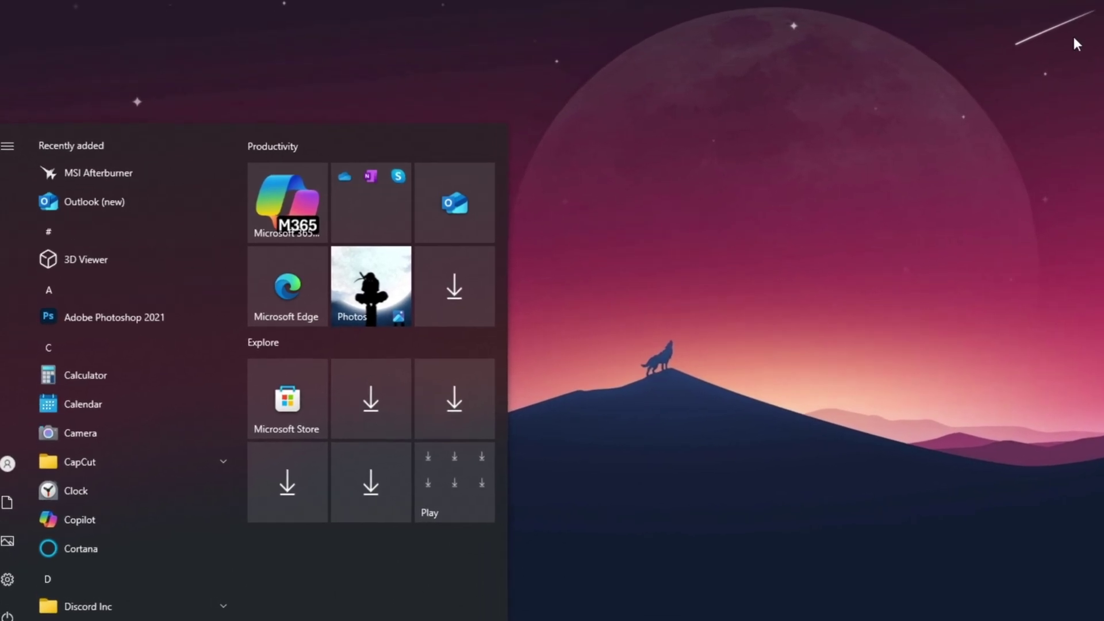
{"action": "type", "text": "game mode"}
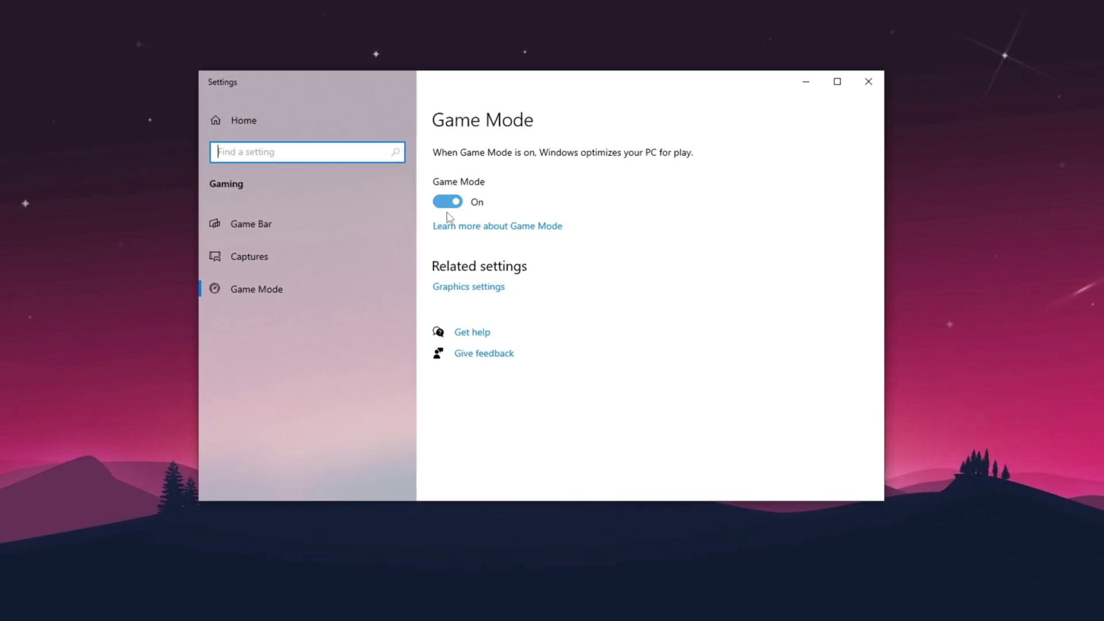
Step: Keep Game Bar off and open the Graphics performance preference page
{"action": "left_click", "coordinate": [260, 222]}
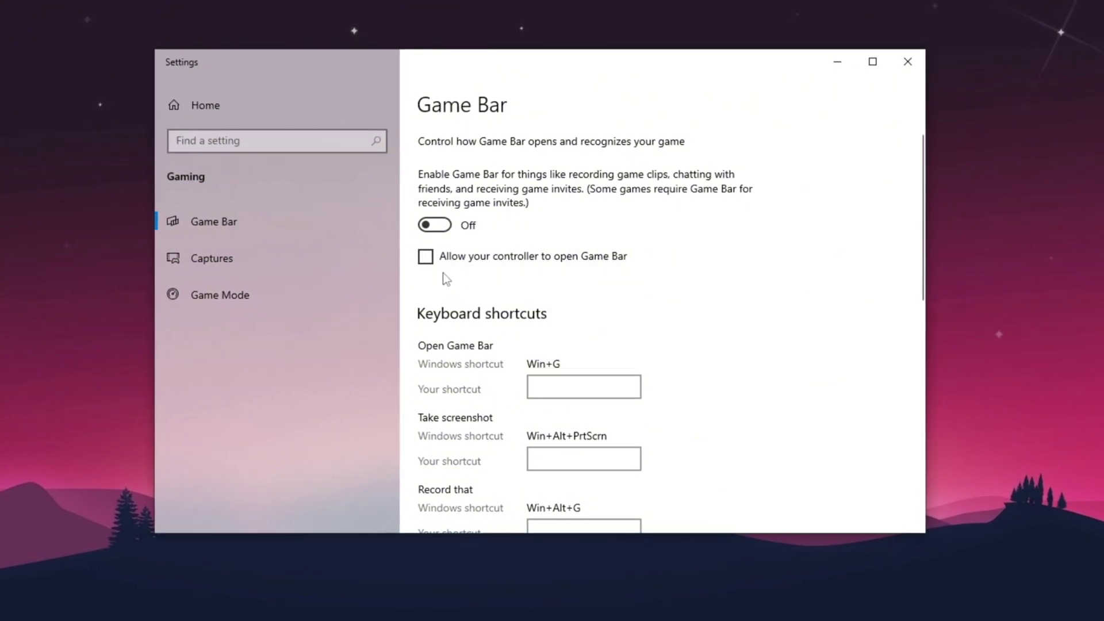
{"action": "scroll", "coordinate": [439, 268], "scroll_direction": "down", "scroll_amount": 2}
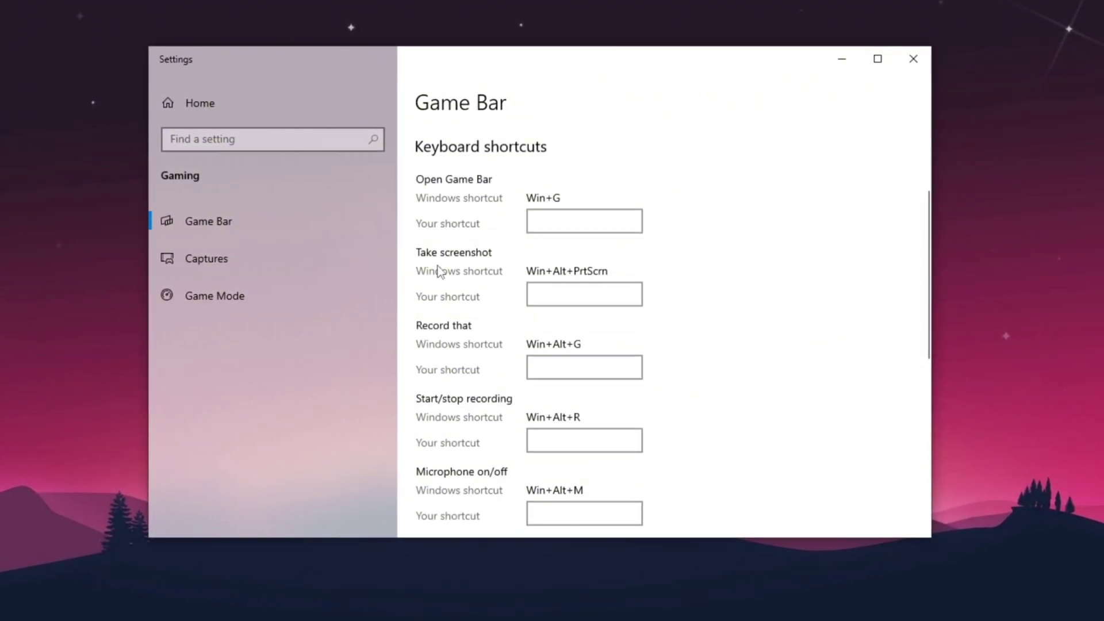
{"action": "scroll", "coordinate": [438, 266], "scroll_direction": "down", "scroll_amount": 3}
{"action": "scroll", "coordinate": [438, 271], "scroll_direction": "down", "scroll_amount": 2}
{"action": "left_click", "coordinate": [464, 312]}
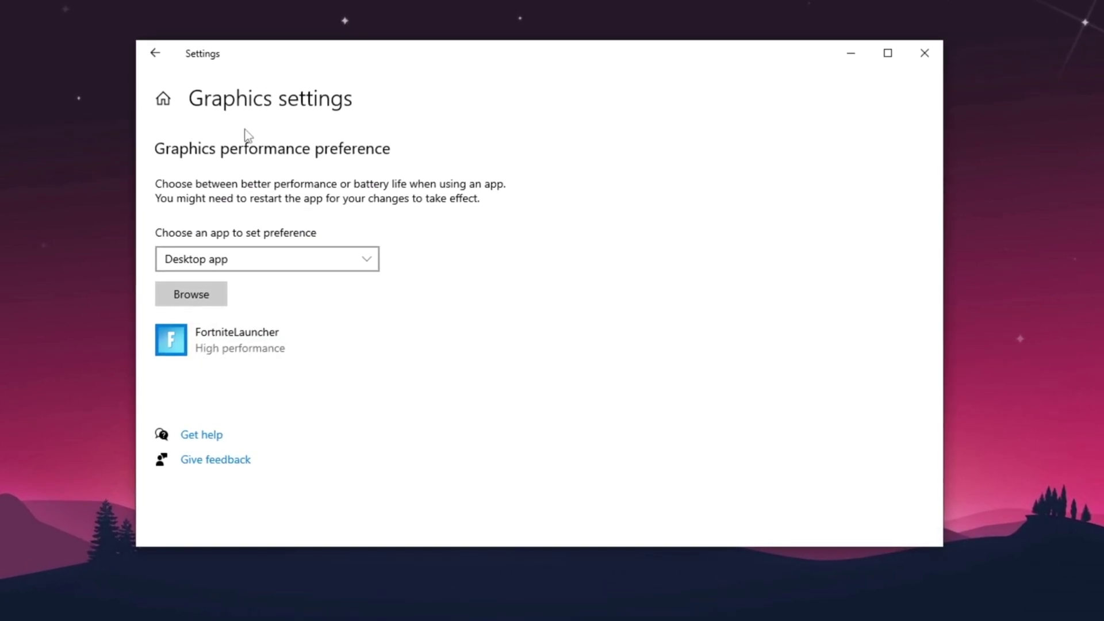
Step: Keep FortniteLauncher on High performance using the NVIDIA GeForce GTX 750 Ti and save it
{"action": "left_click", "coordinate": [223, 348]}
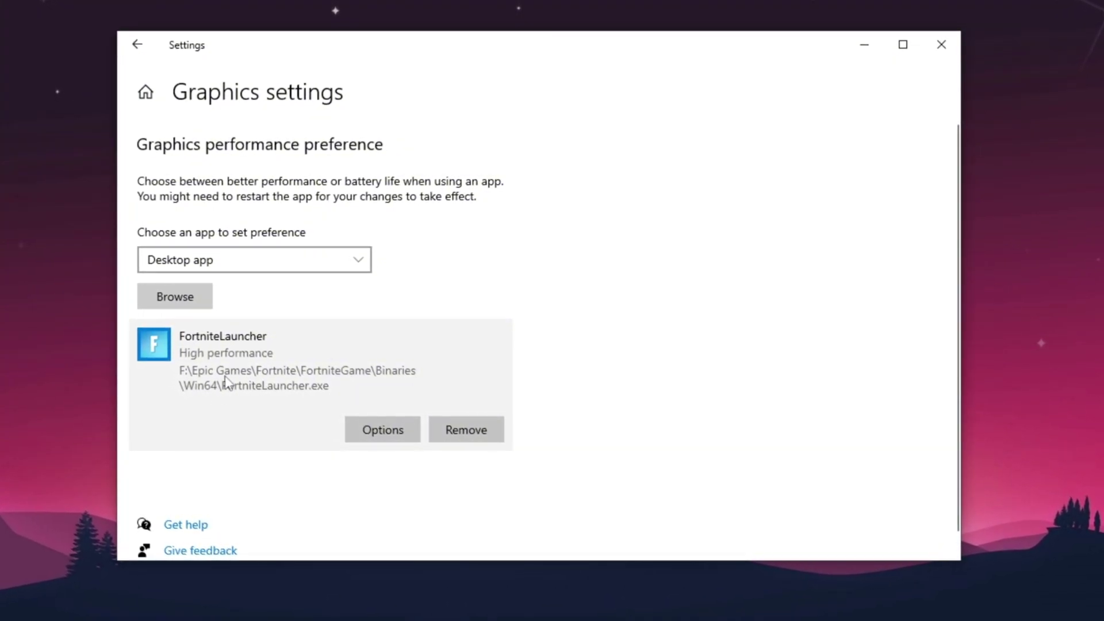
{"action": "left_click", "coordinate": [375, 440]}
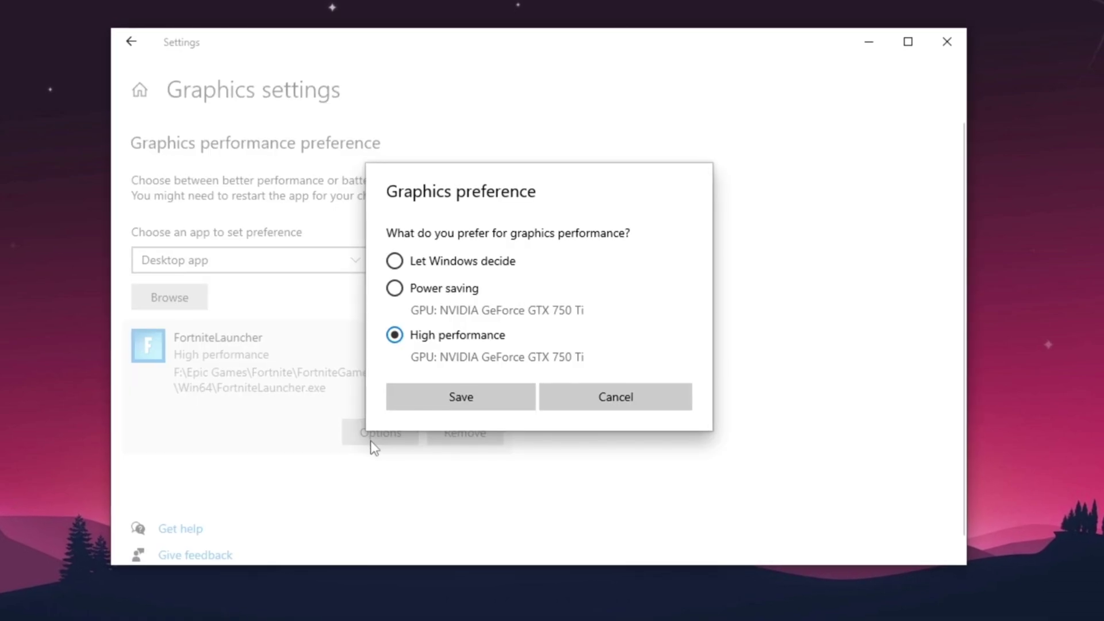
{"action": "left_click", "coordinate": [458, 409]}
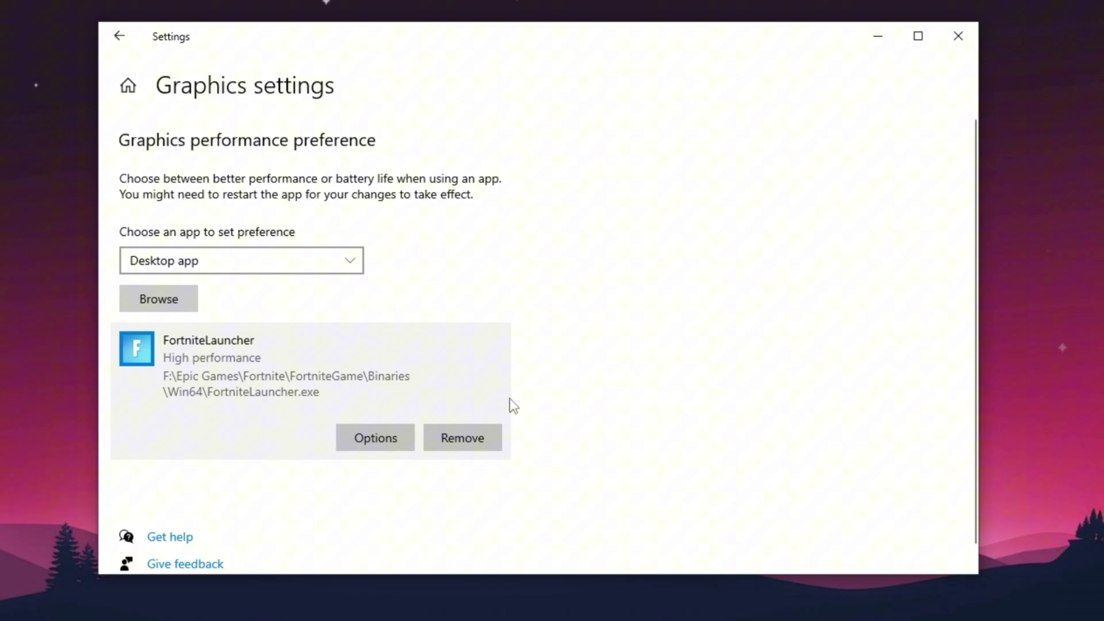